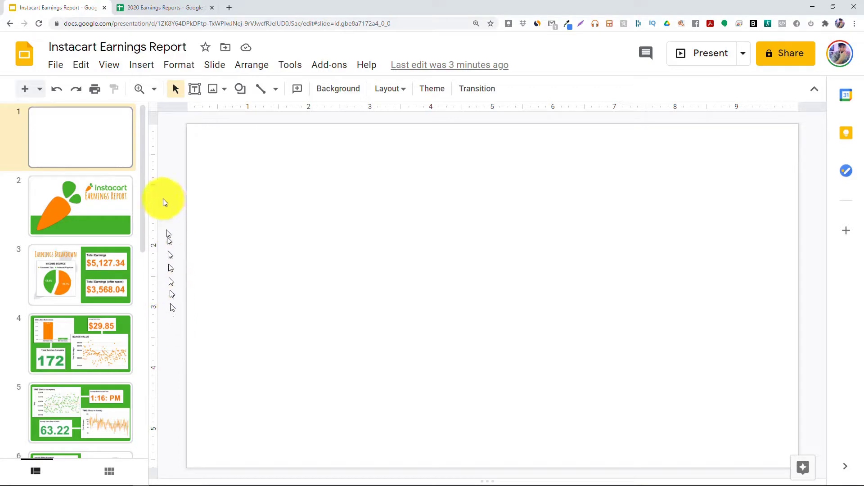
- Insert a new linked pie chart from the Insert > Chart menu
click(147, 67)
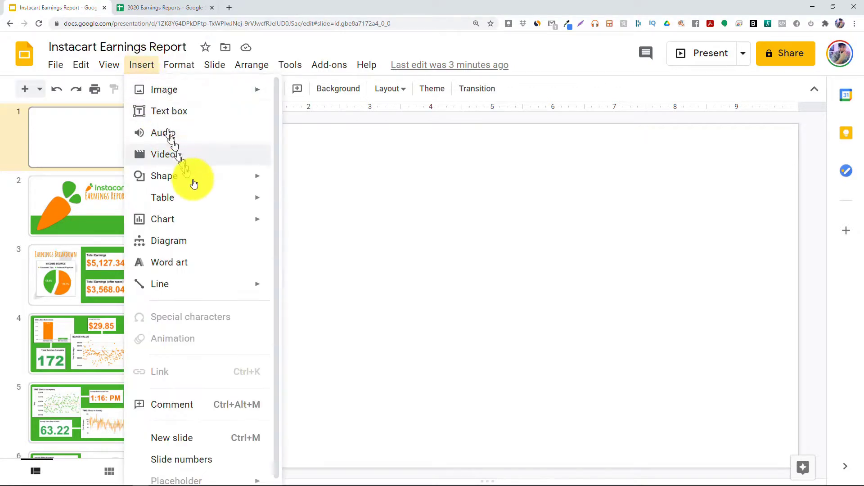
mouse_move(218, 222)
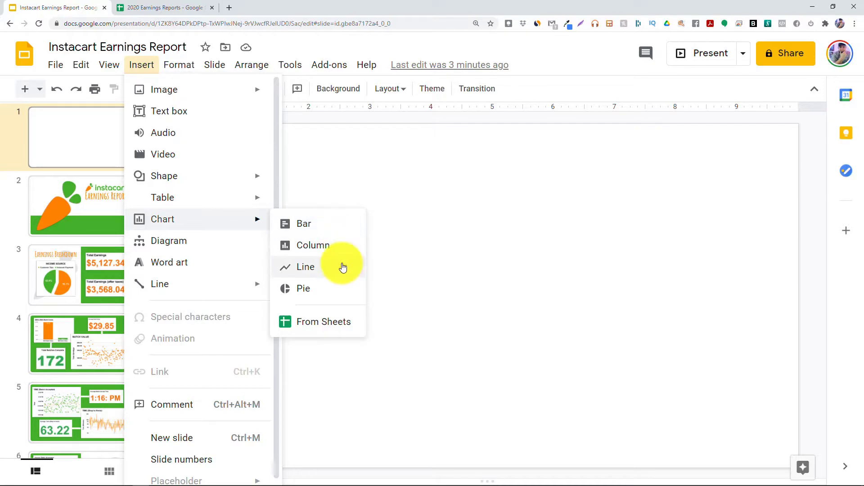
click(346, 295)
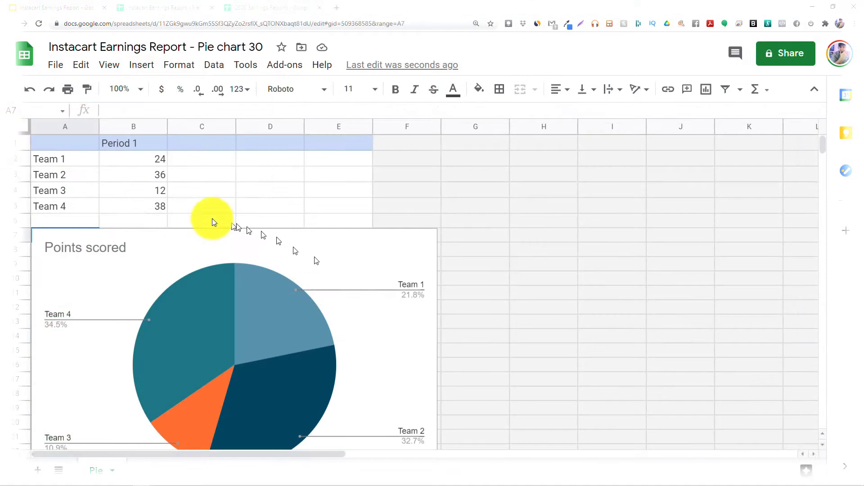
- Change Team 2's Period 1 value from 36 to 40
click(161, 175)
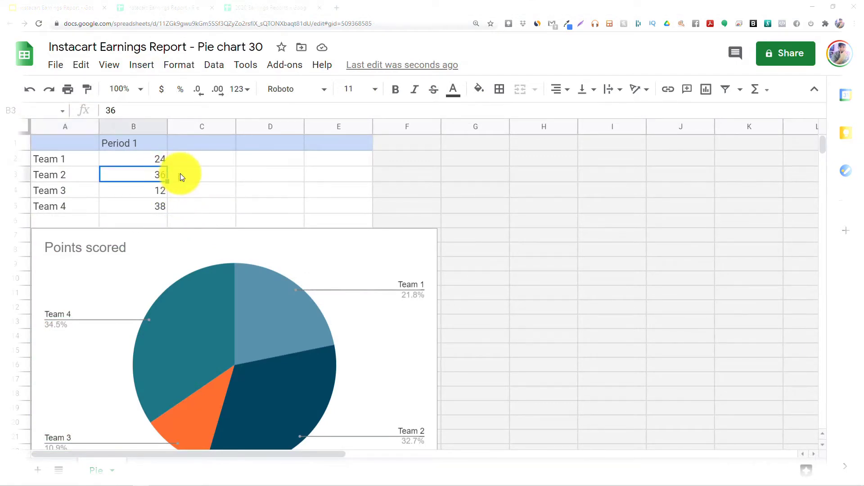
text(40)
key(Return)
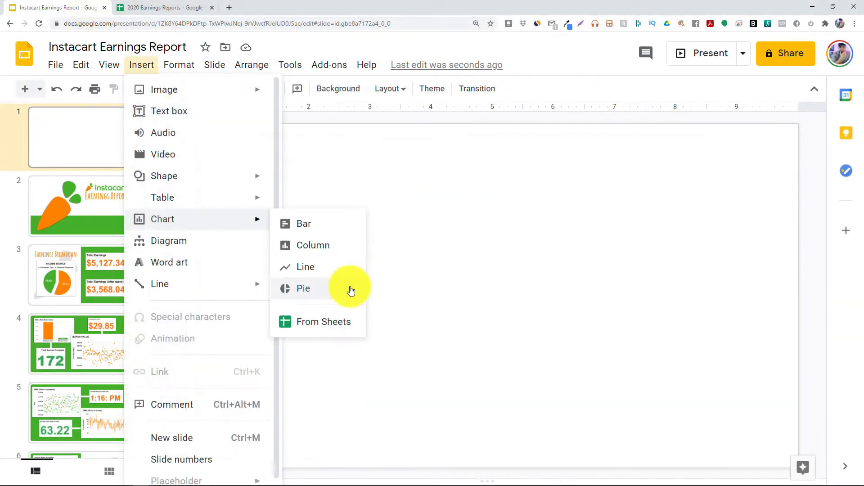
- Import a chart from an existing spreadsheet, picking '2020 Earnings Reports' as the source
click(357, 329)
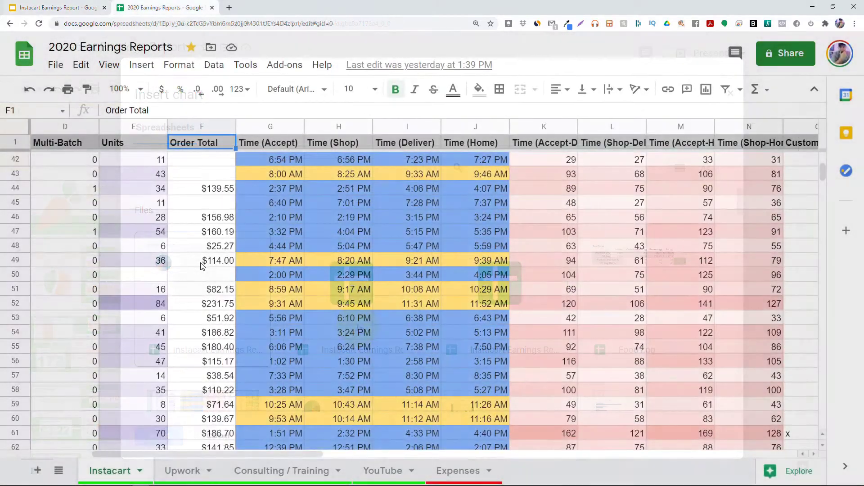
scroll(201, 266, down, 7)
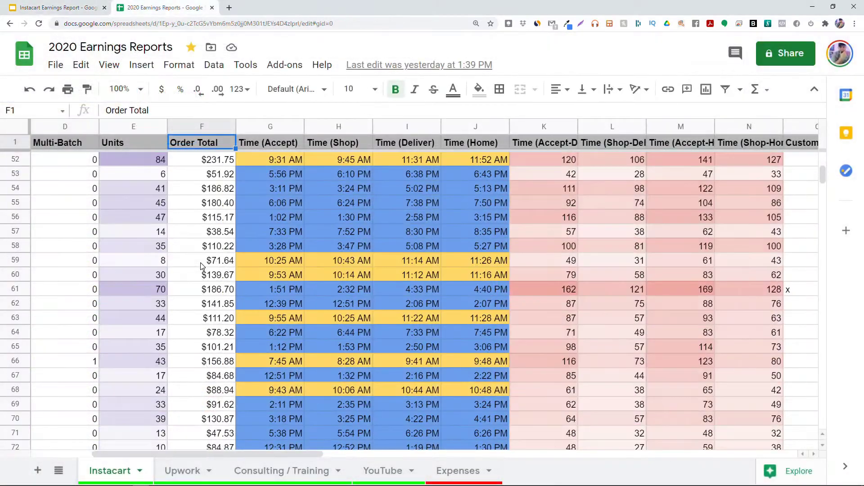
scroll(201, 266, down, 18)
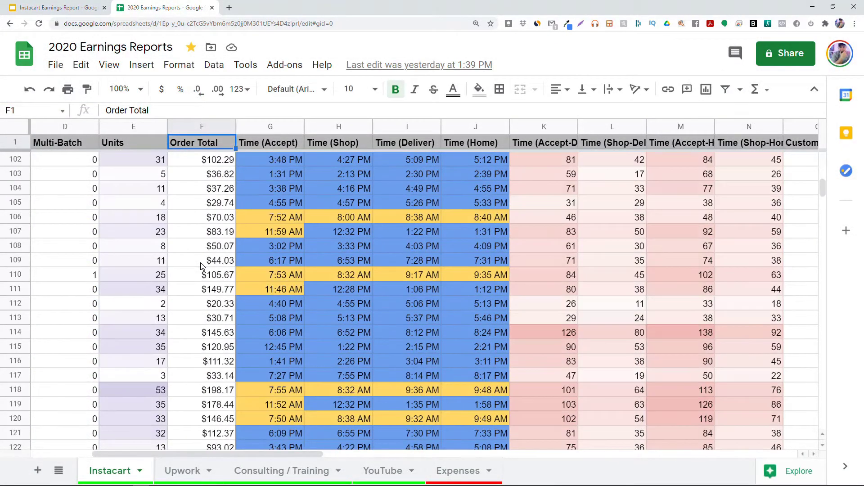
scroll(201, 265, down, 20)
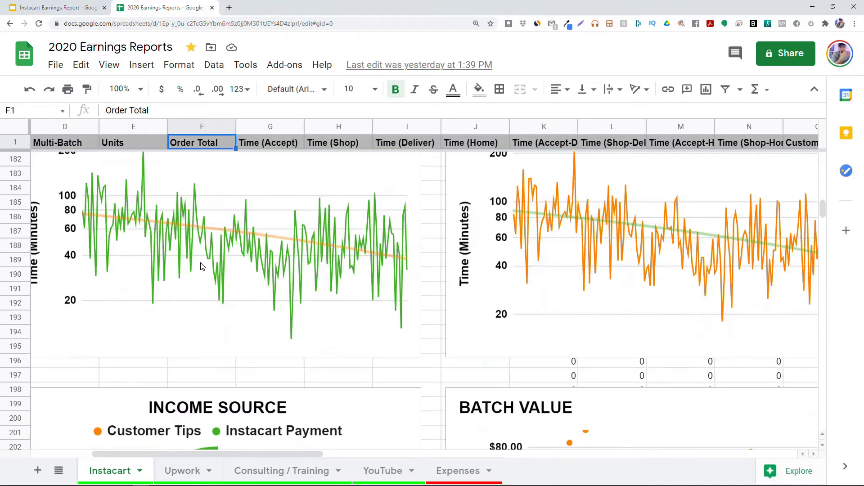
scroll(201, 266, down, 20)
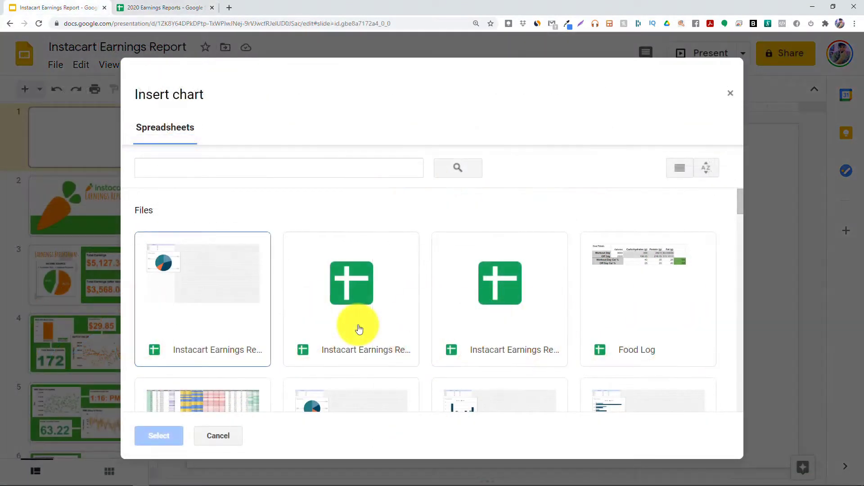
scroll(358, 326, down, 2)
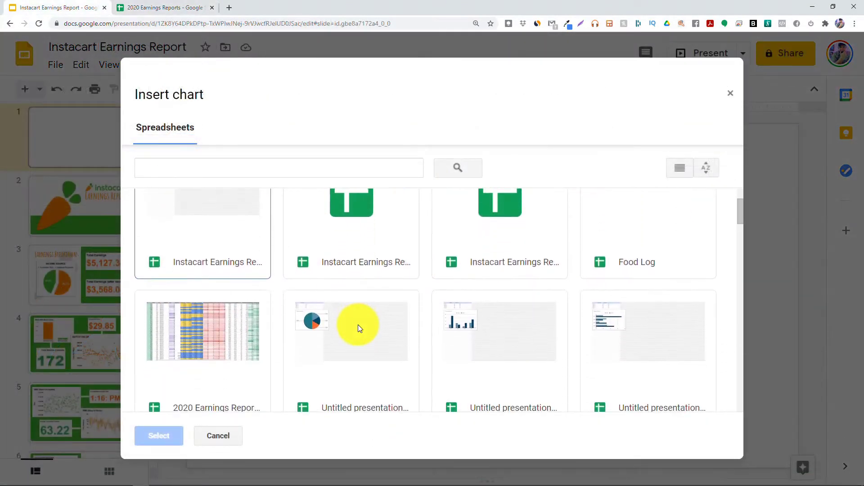
click(234, 334)
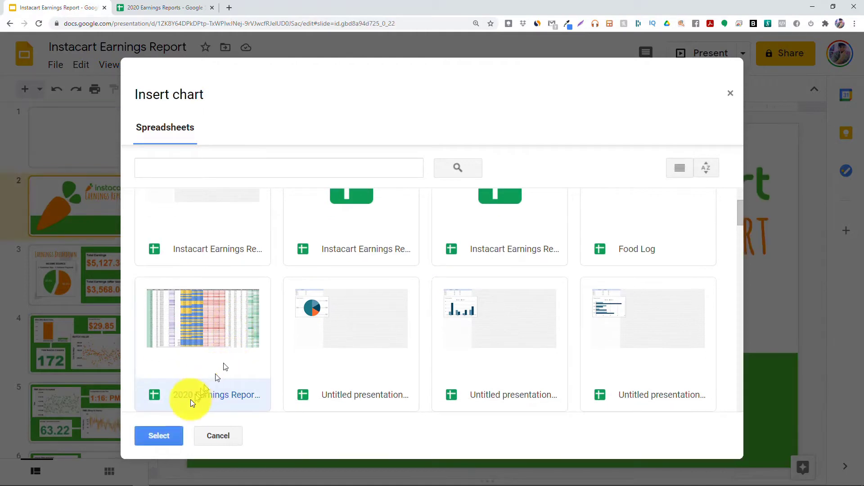
- Import the Total Batches Complete (175) chart onto slide 2, linked to the spreadsheet
click(164, 444)
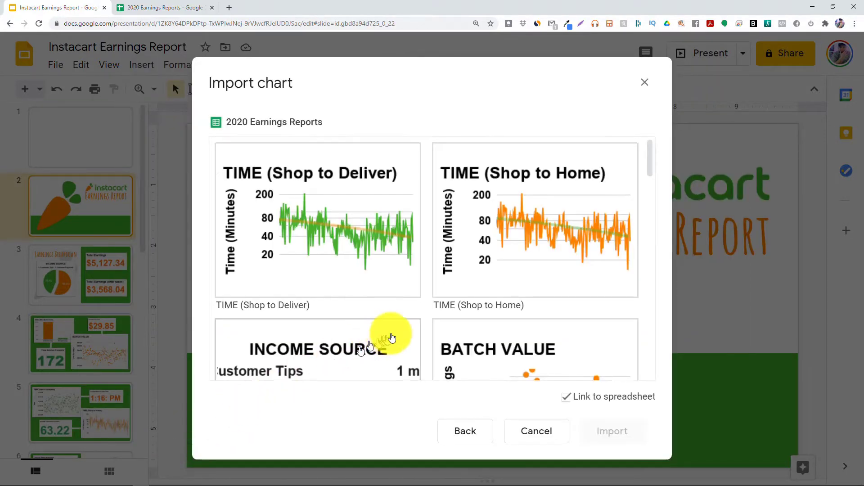
scroll(390, 335, down, 10)
scroll(392, 334, down, 4)
scroll(392, 332, up, 5)
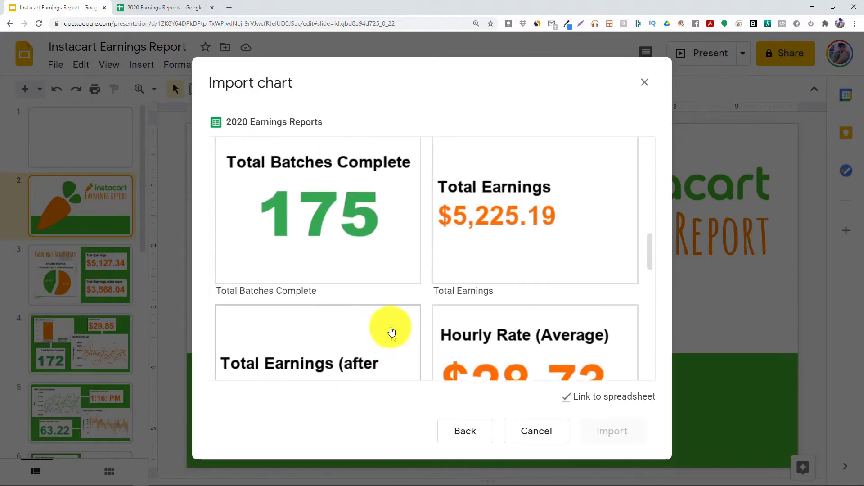
click(339, 219)
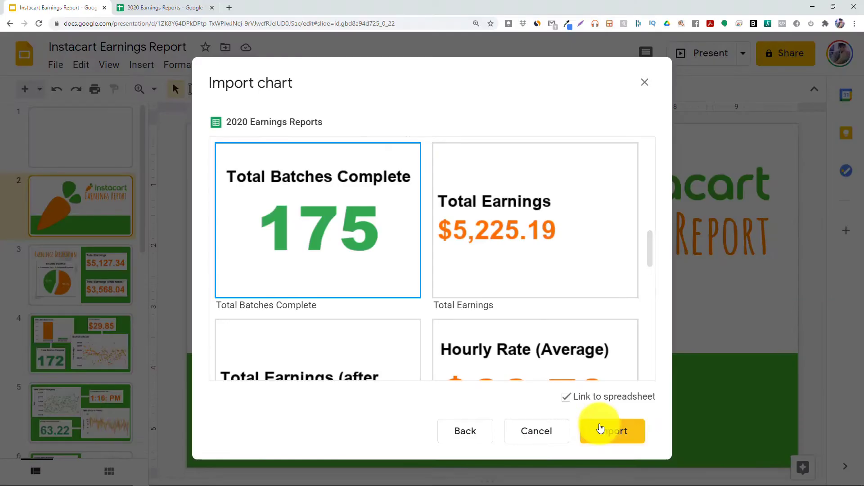
click(600, 428)
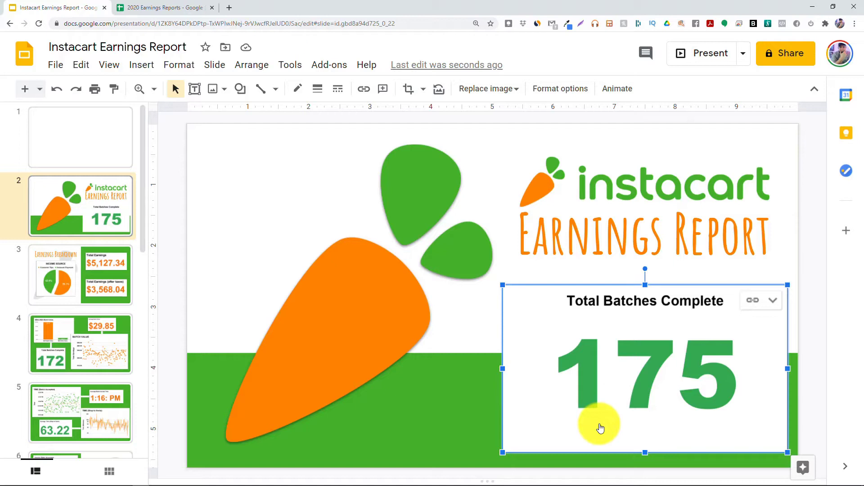
- Crop the empty space off the chart's left, right and bottom edges
double_click(599, 425)
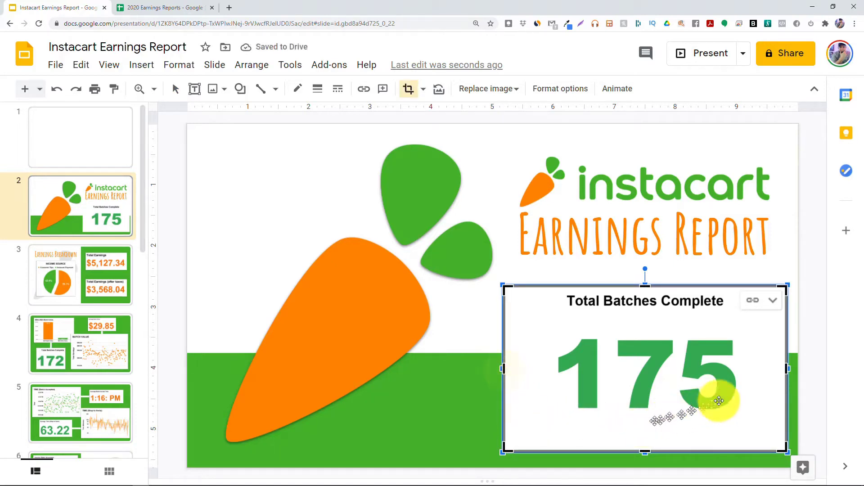
drag(787, 367, 750, 366)
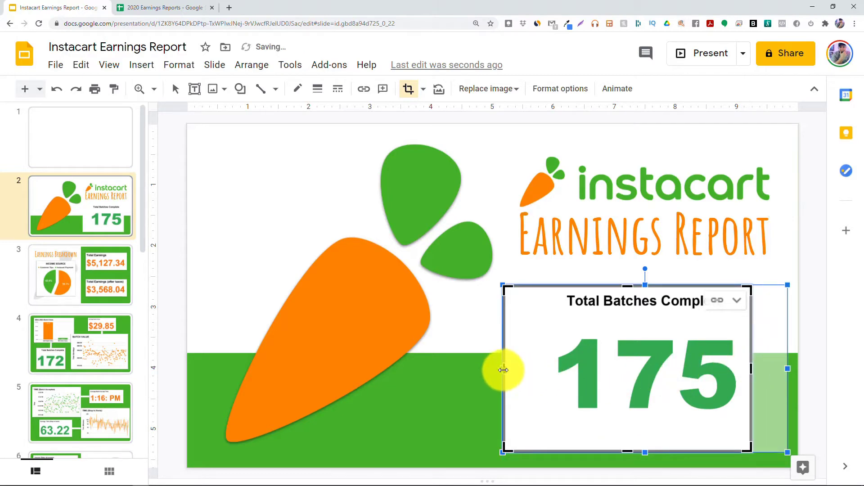
drag(503, 370, 545, 367)
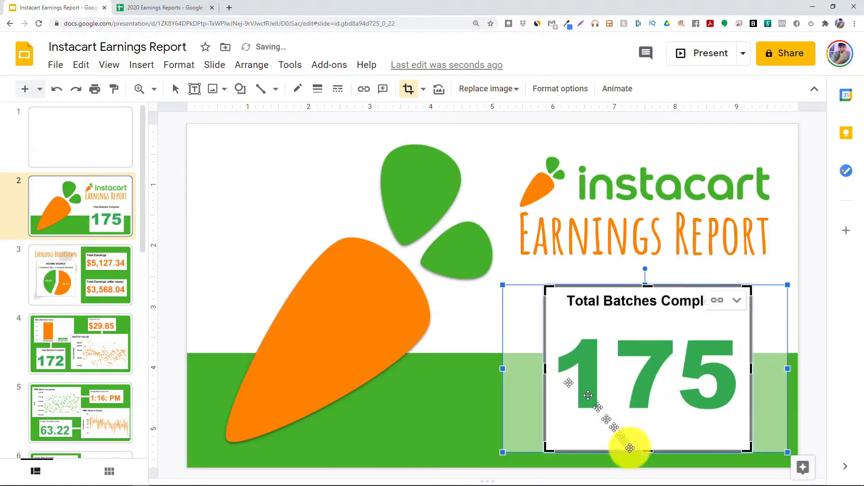
drag(648, 450, 648, 429)
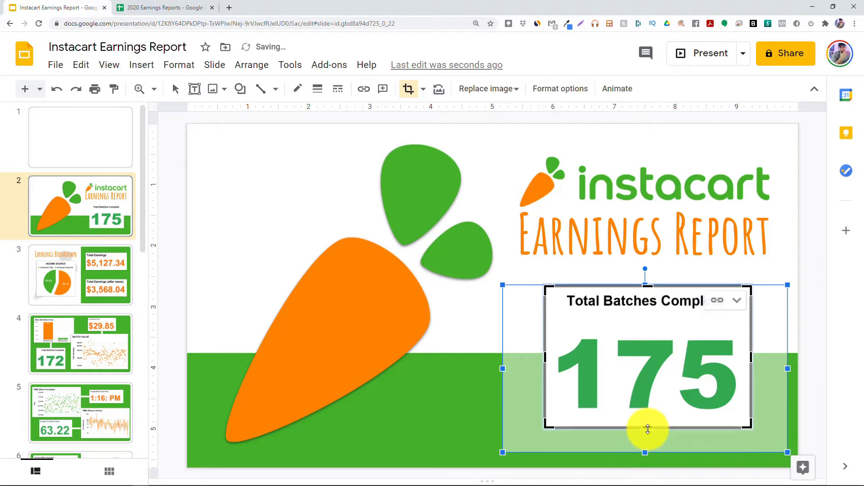
click(647, 433)
click(646, 447)
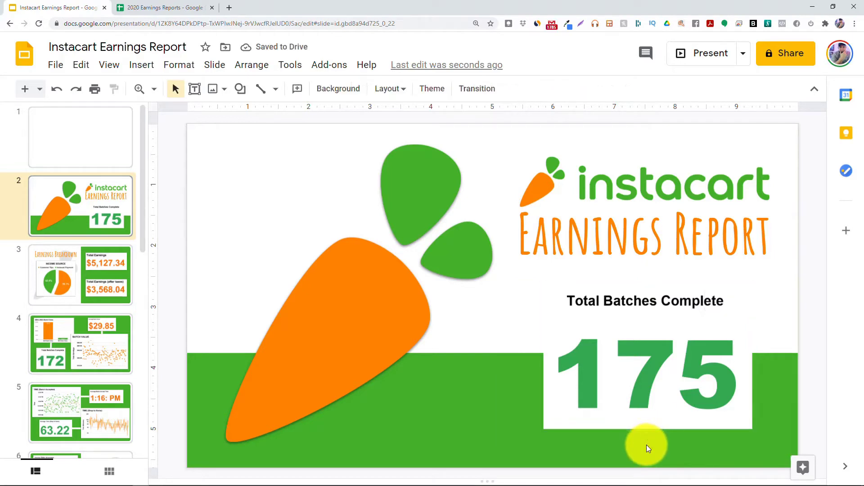
- Add a drop shadow and a reflection to the 175 box through Format options
right_click(638, 388)
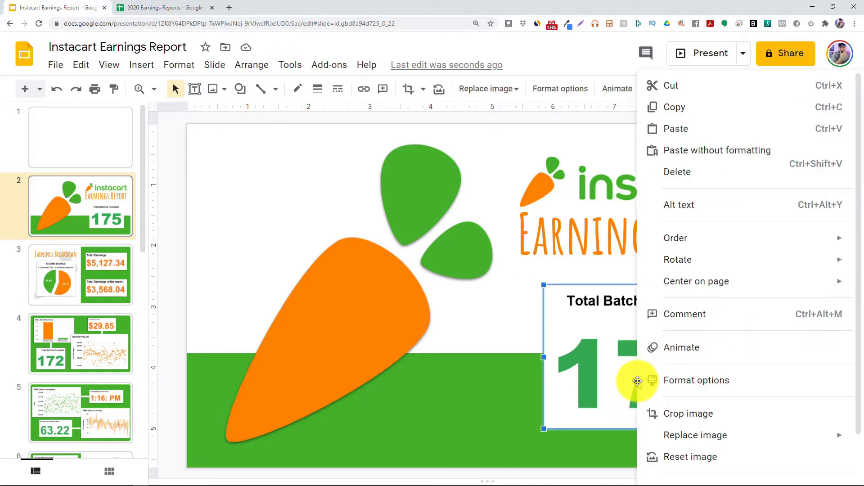
click(694, 381)
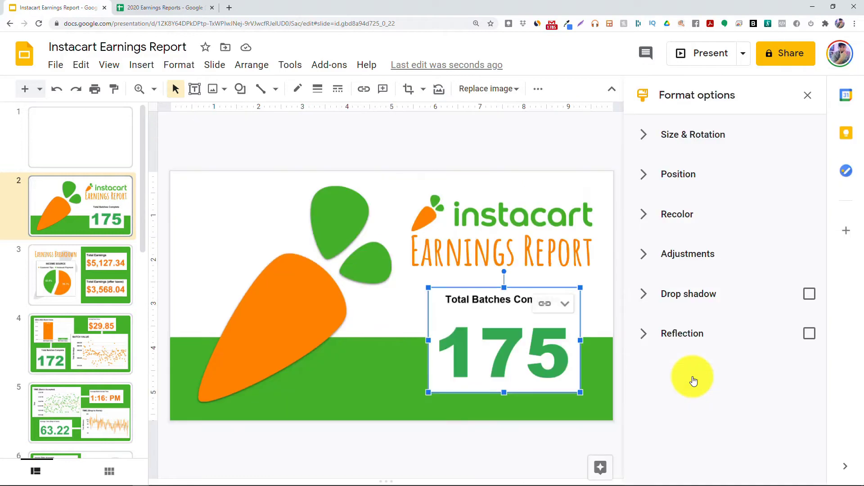
click(808, 294)
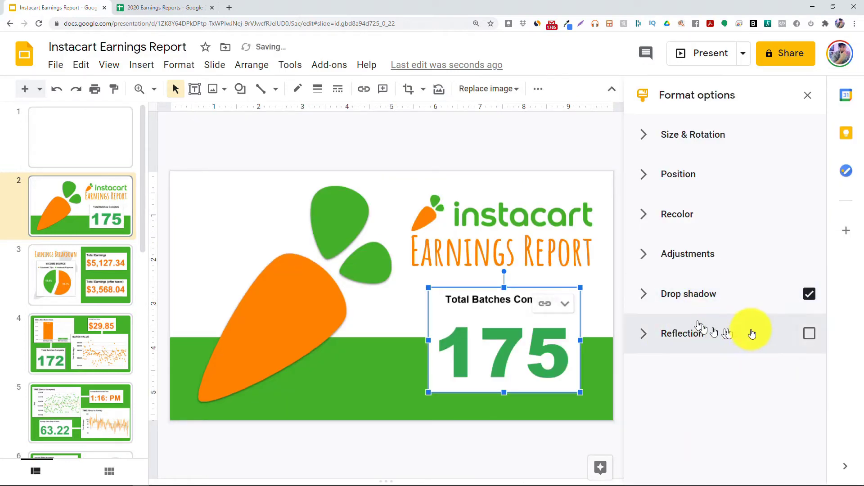
click(809, 334)
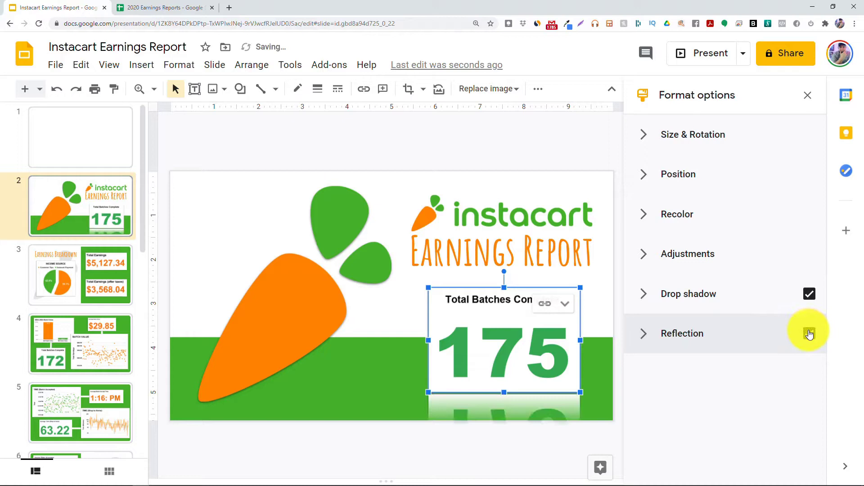
click(600, 370)
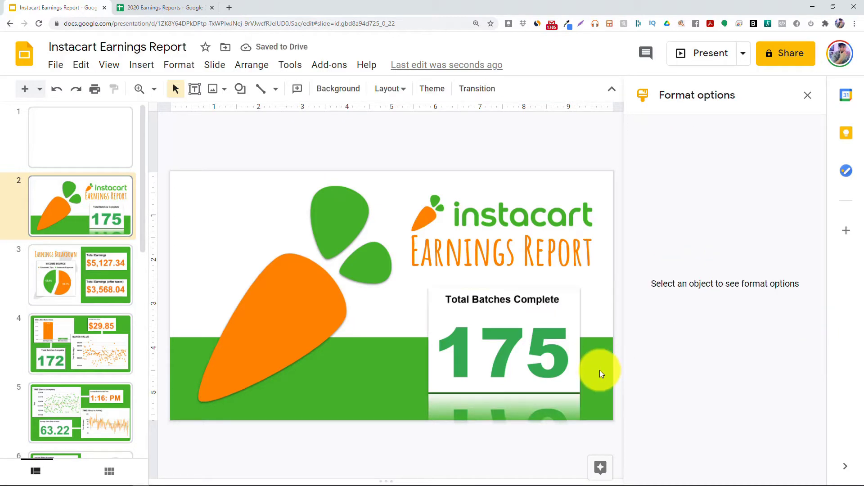
- Refresh slide 3's totals to $5,225.19 and $3,636.54, then slide 4's BATCH VALUE chart
click(107, 276)
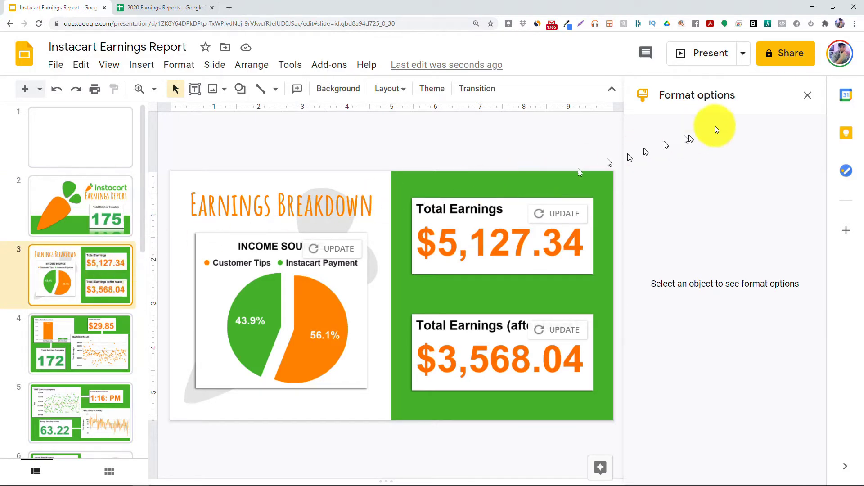
click(809, 95)
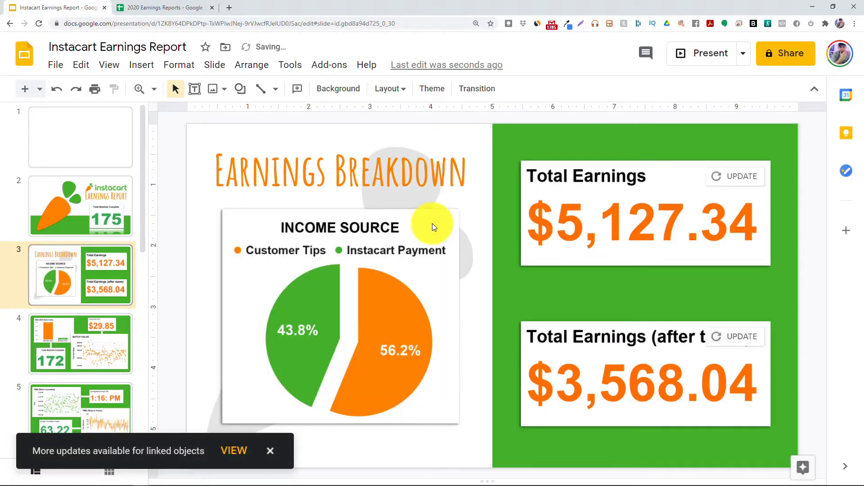
click(740, 179)
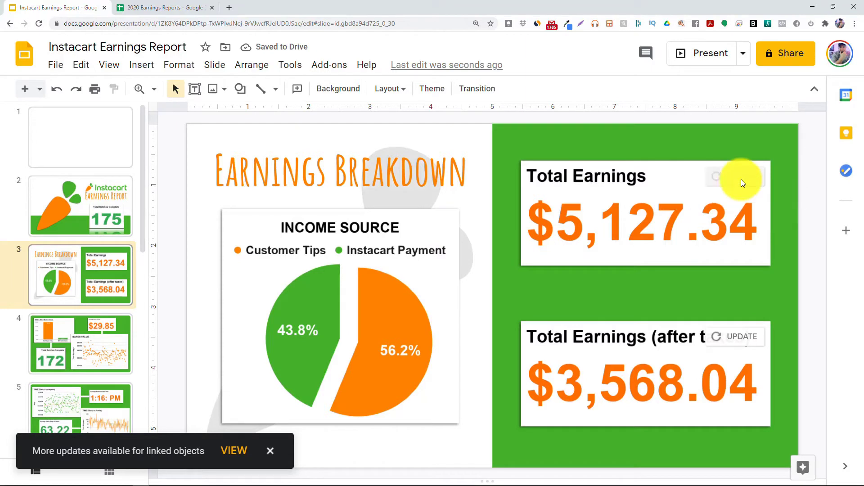
click(735, 337)
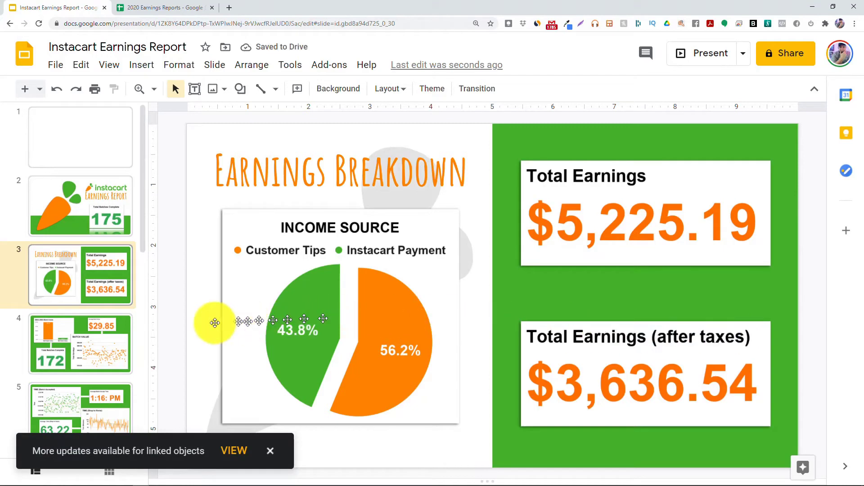
click(108, 334)
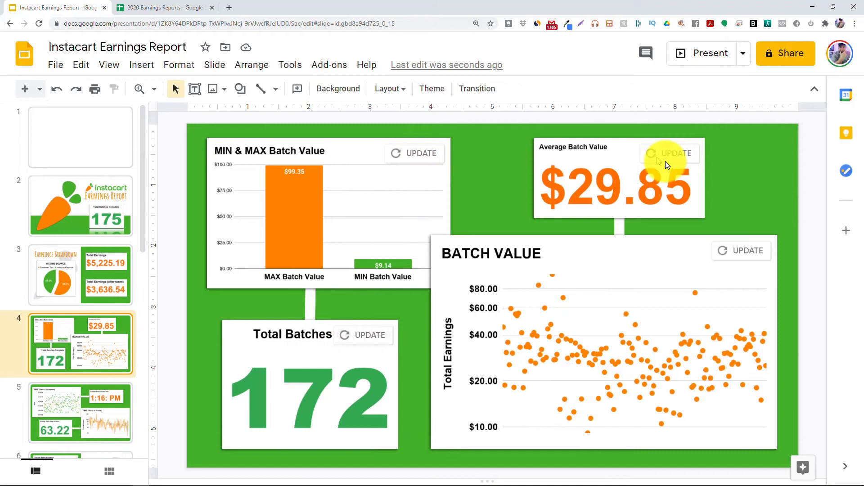
click(736, 252)
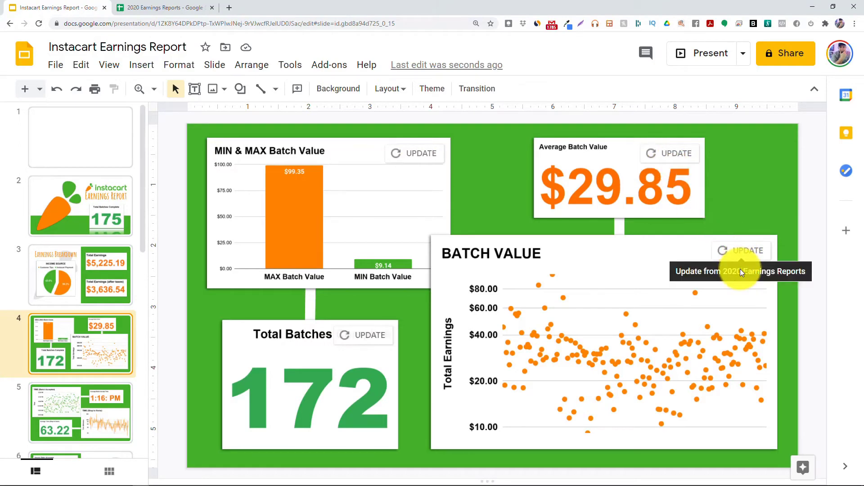
- Update all linked objects at once from Tools > Linked objects
click(291, 67)
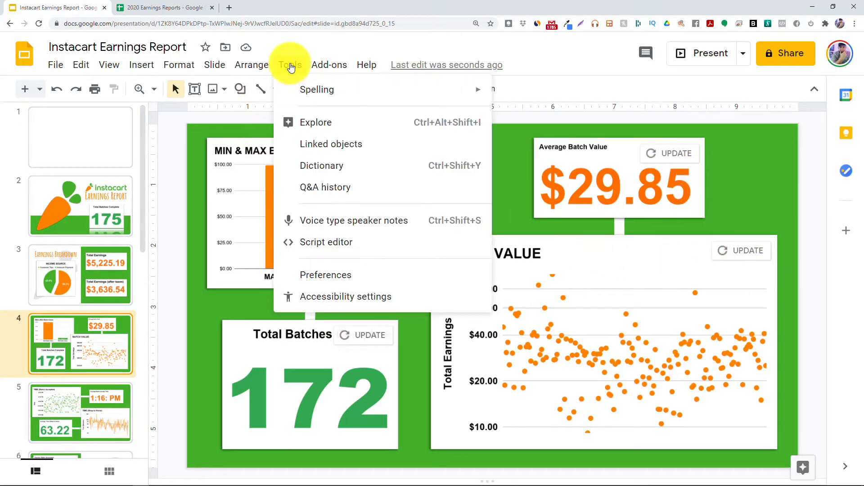
click(339, 149)
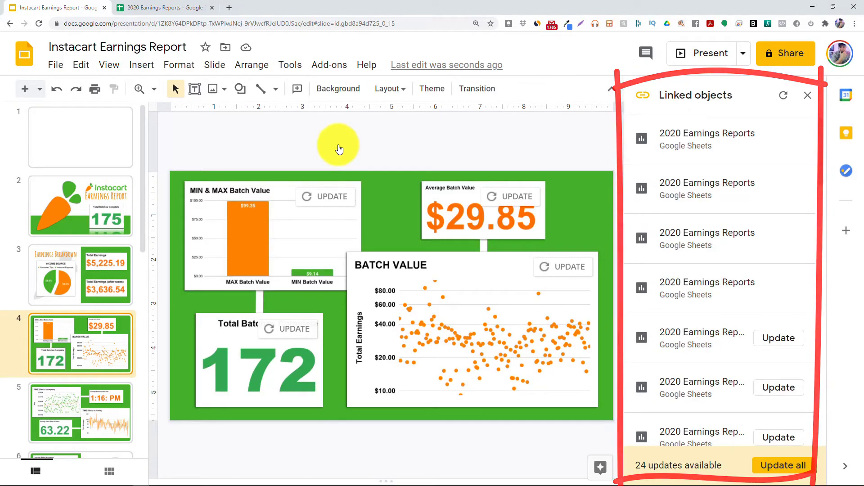
click(794, 473)
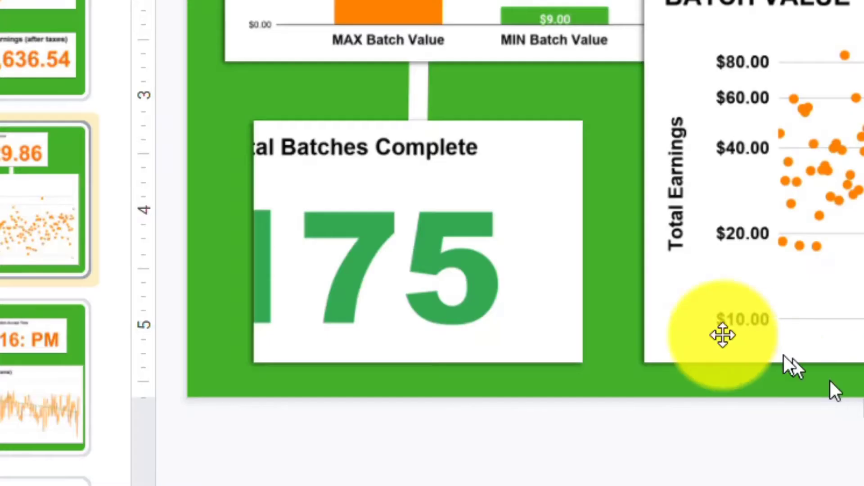
- Re-crop the refreshed Total Batches 175 image on slide 4, then go to slide 5
double_click(290, 371)
drag(498, 269, 544, 273)
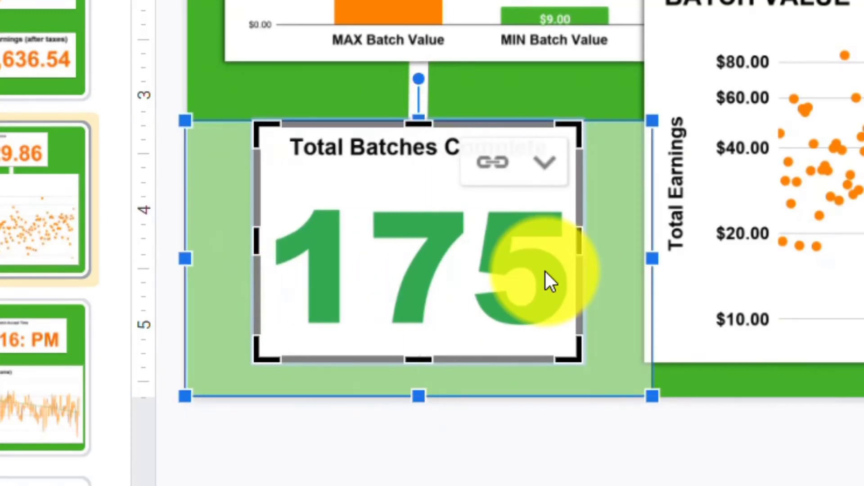
click(549, 83)
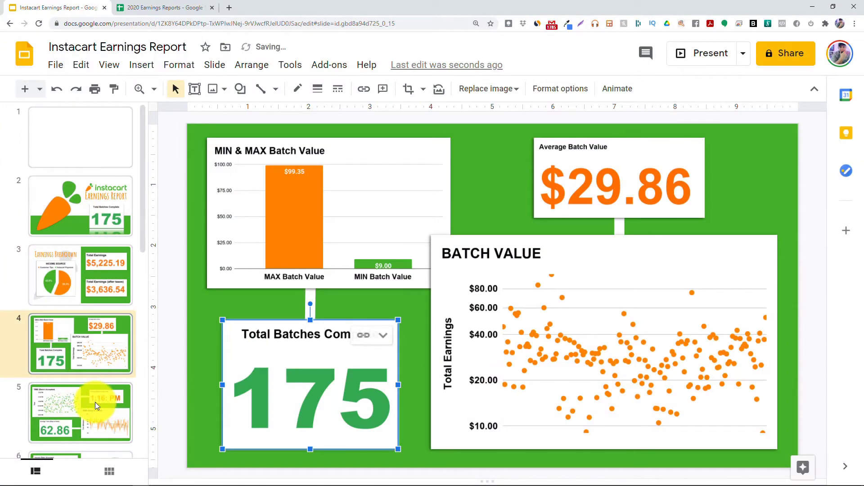
click(95, 403)
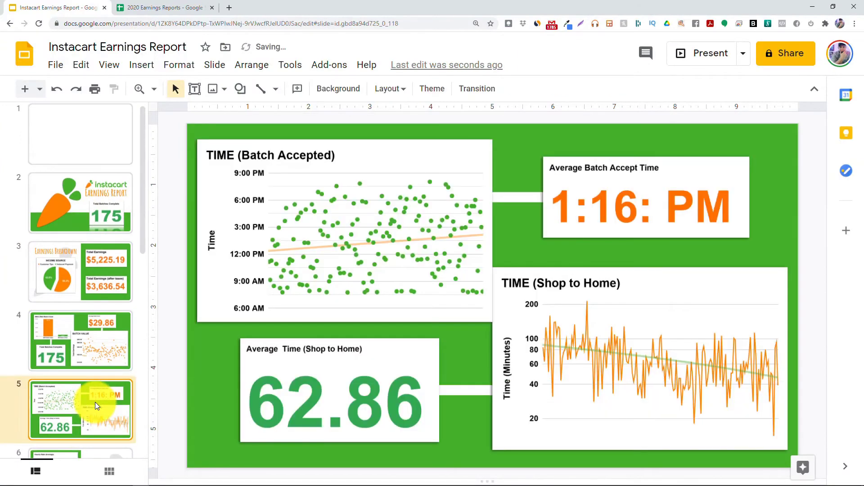
- Open the TIME (Batch Accepted) chart's source spreadsheet from its link options
click(350, 304)
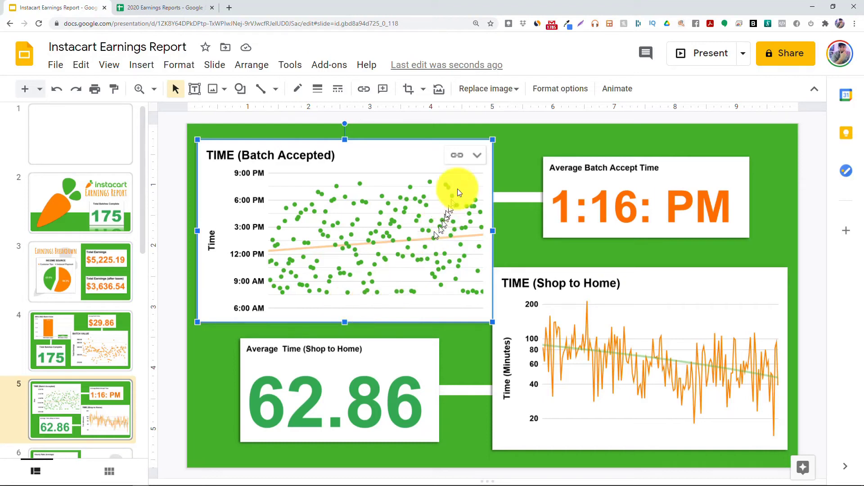
click(478, 156)
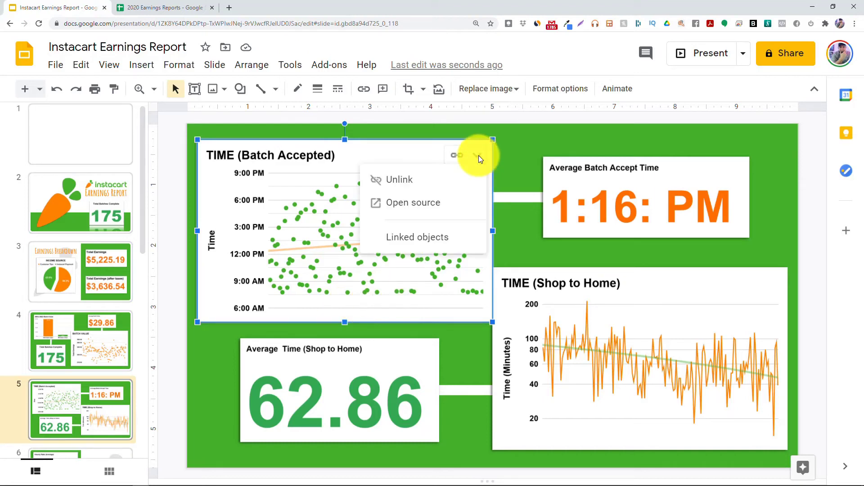
click(446, 210)
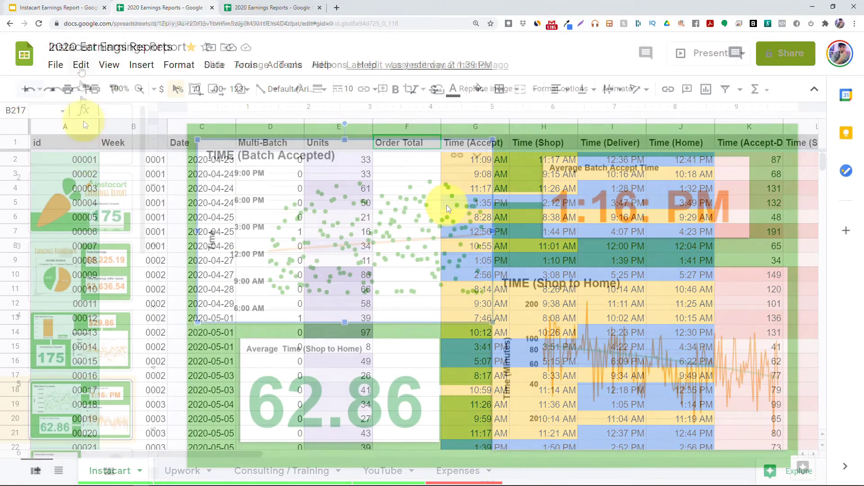
- Go to slide 6 showing the $28.73, $32.75 and $25.99 hourly rates
scroll(101, 378, down, 2)
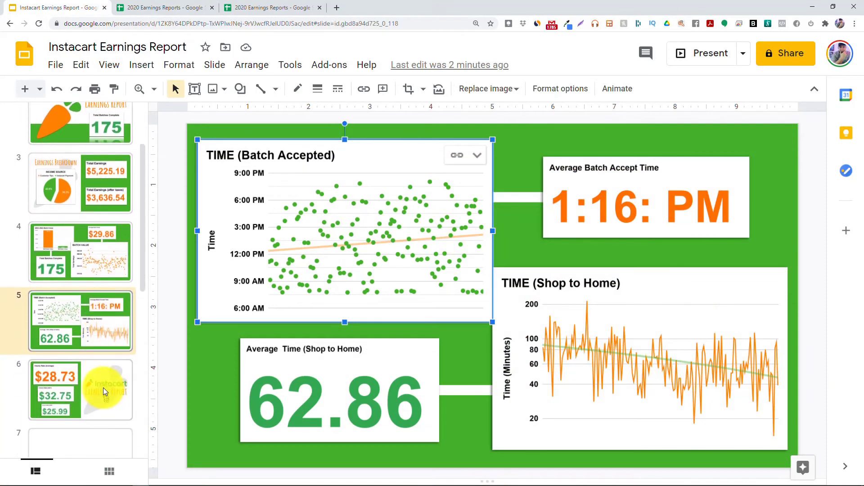
click(104, 388)
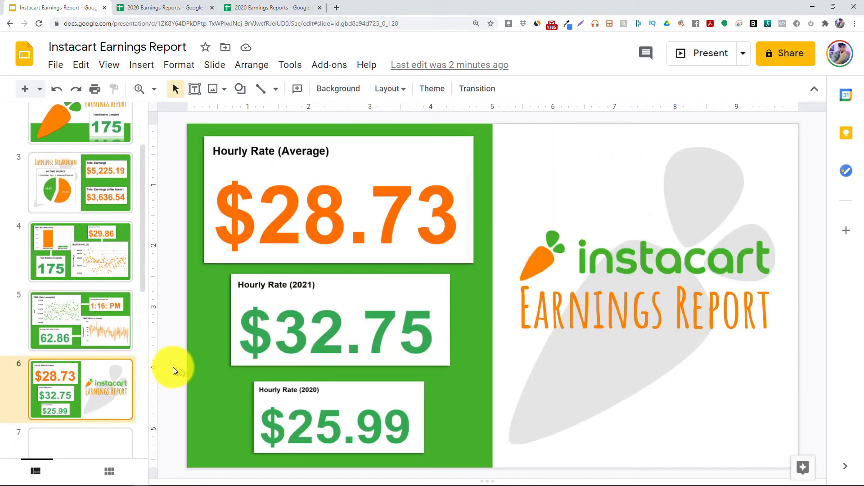